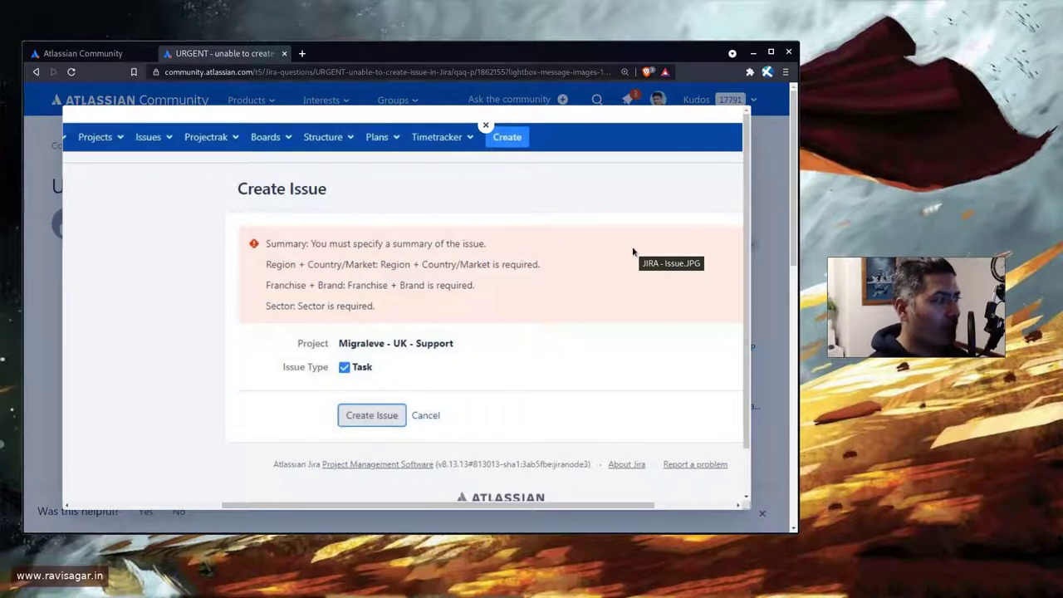
{"action": "key", "text": "Escape"}
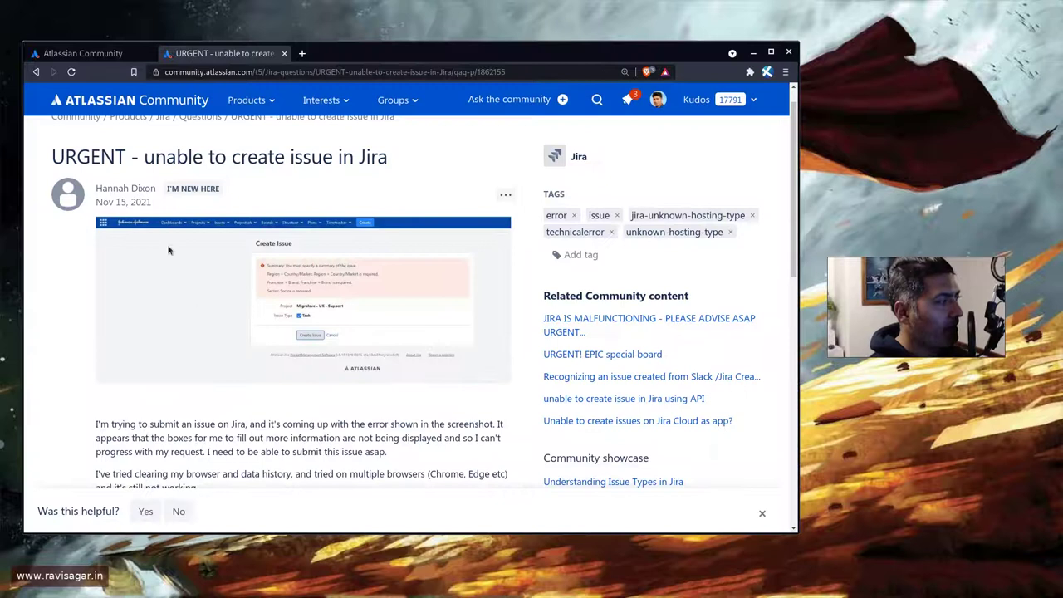
{"action": "scroll", "coordinate": [279, 222], "scroll_direction": "down", "scroll_amount": 1}
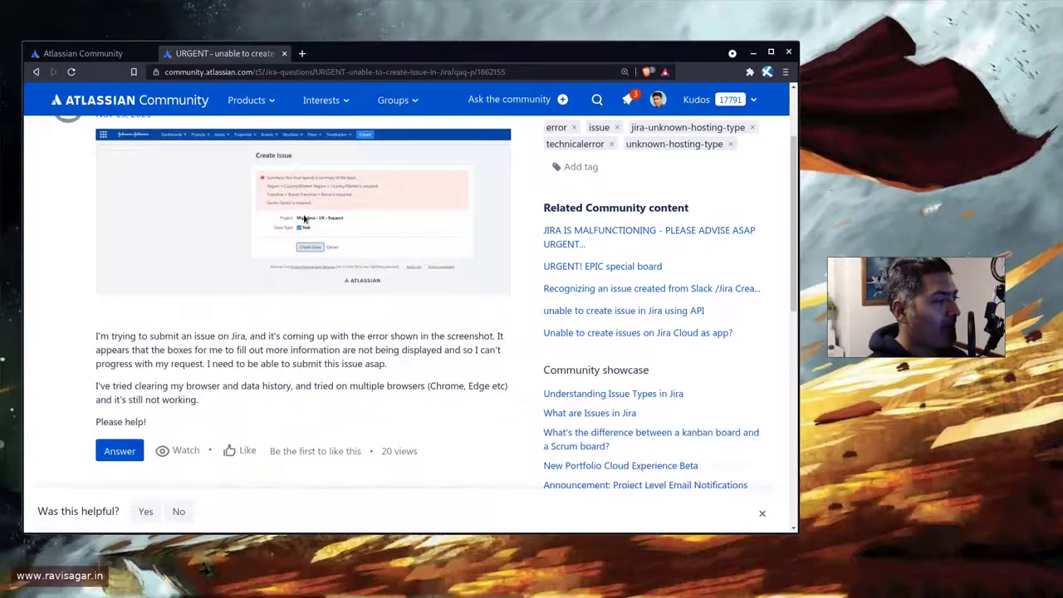
{"action": "left_click", "coordinate": [350, 210]}
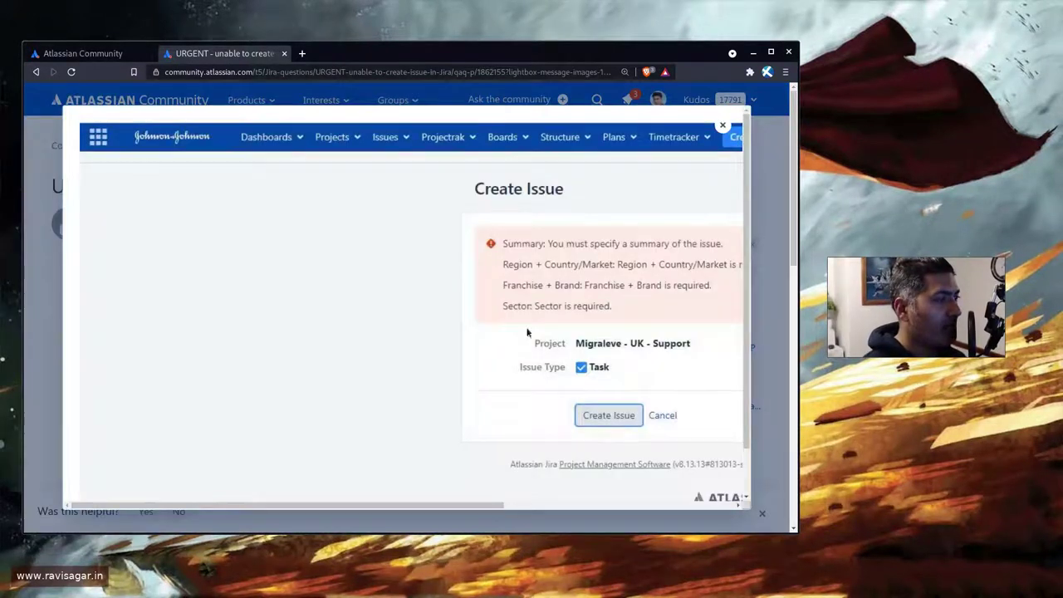
{"action": "left_click_drag", "start_coordinate": [470, 510], "coordinate": [638, 511]}
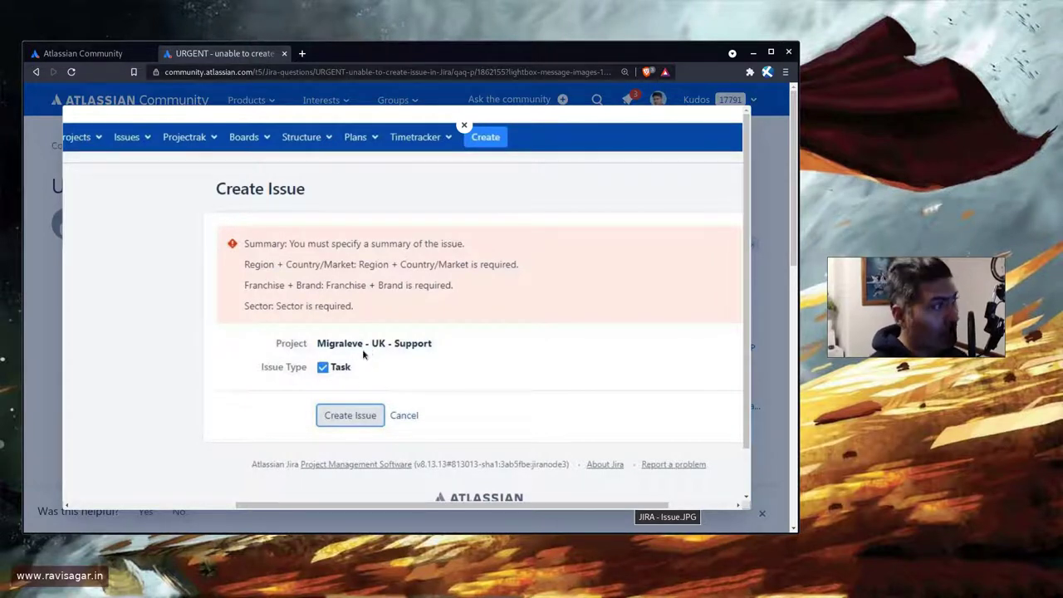
- Open the jiratutorial.atlassian.net Jira site in a new browser tab
{"action": "key", "text": "ctrl+t"}
{"action": "type", "text": "jiratutorial.atlassian.net"}
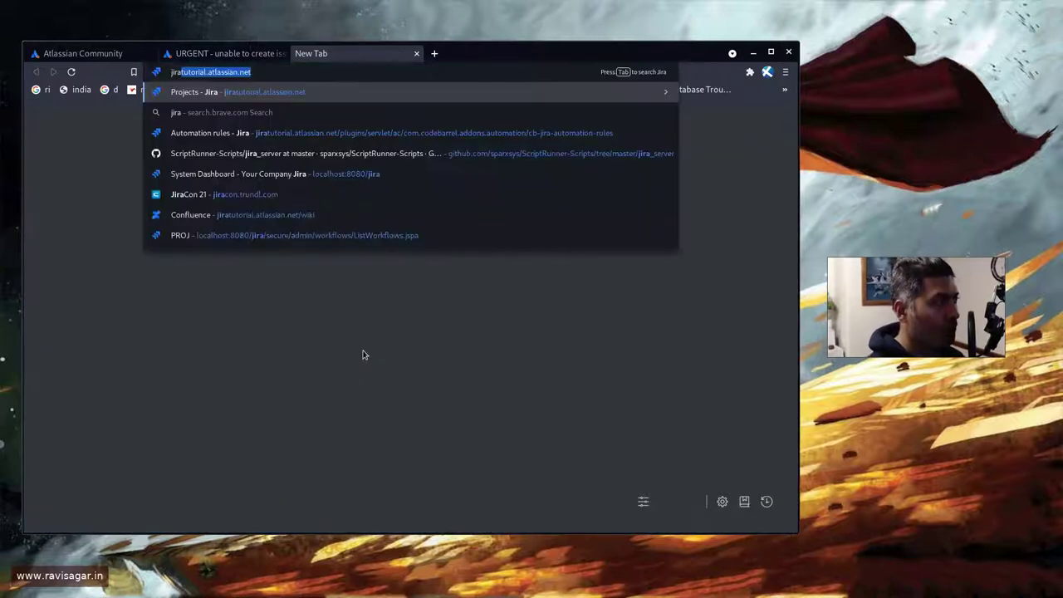
{"action": "key", "text": "Return"}
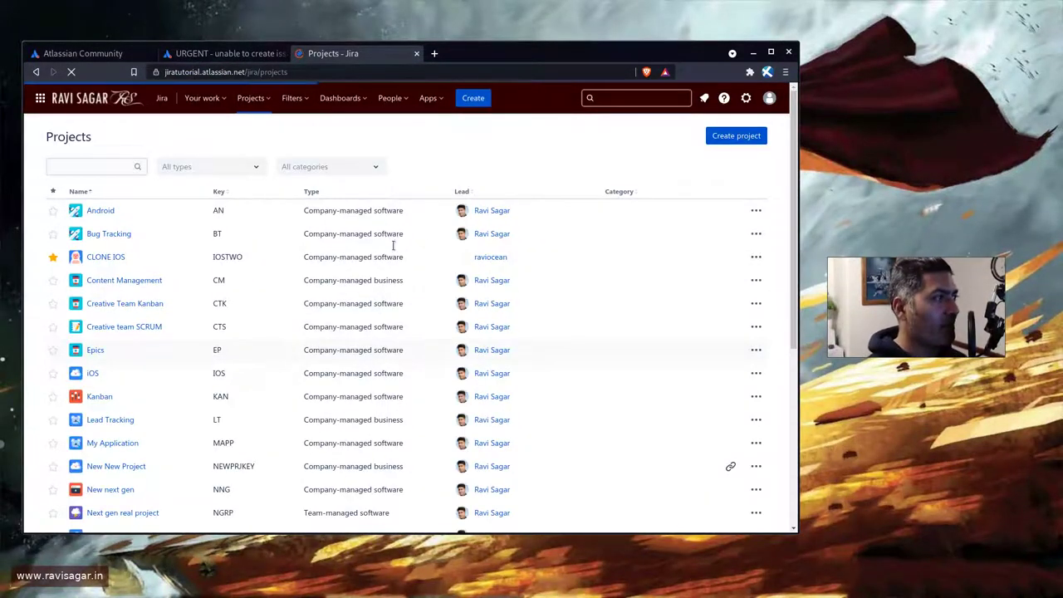
- Open the Create issue form and try submitting it with an empty Summary
{"action": "left_click", "coordinate": [480, 101]}
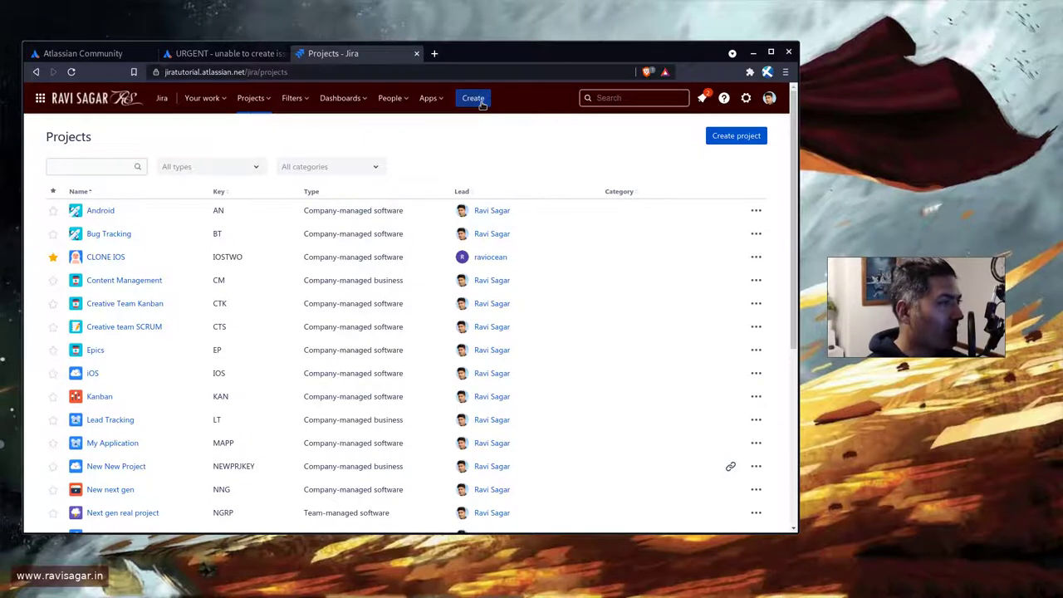
{"action": "left_click", "coordinate": [481, 102]}
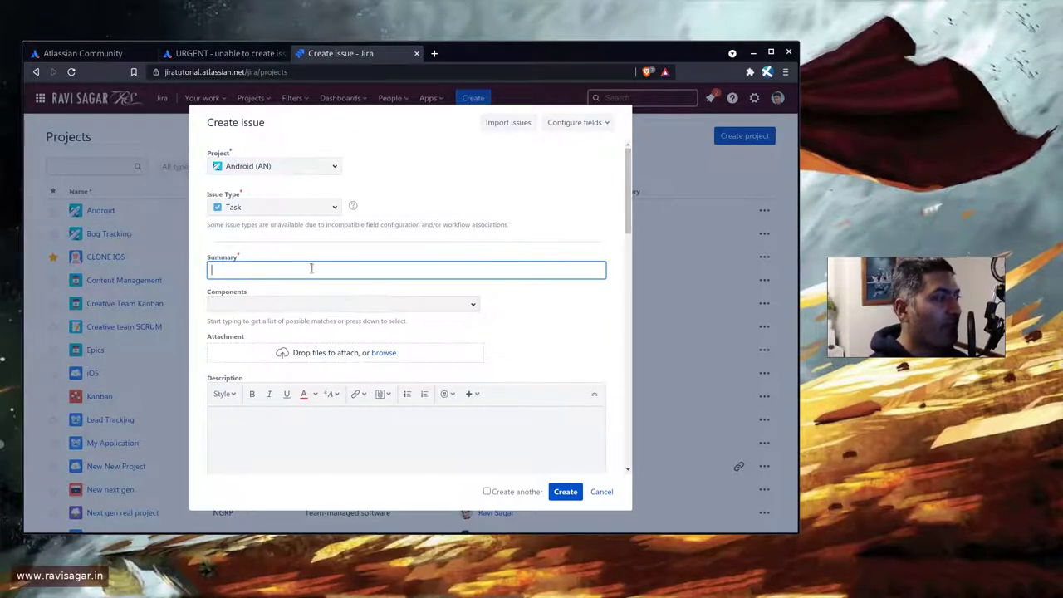
{"action": "type", "text": "tro"}
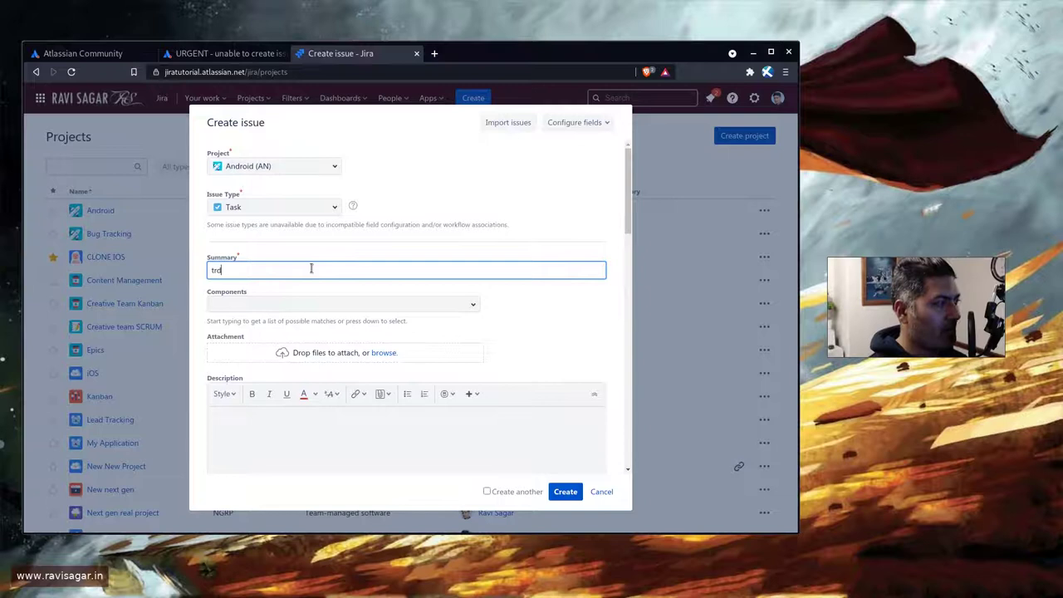
{"action": "key", "text": "BackSpace"}
{"action": "key", "text": "BackSpace"}
{"action": "key", "text": "BackSpace"}
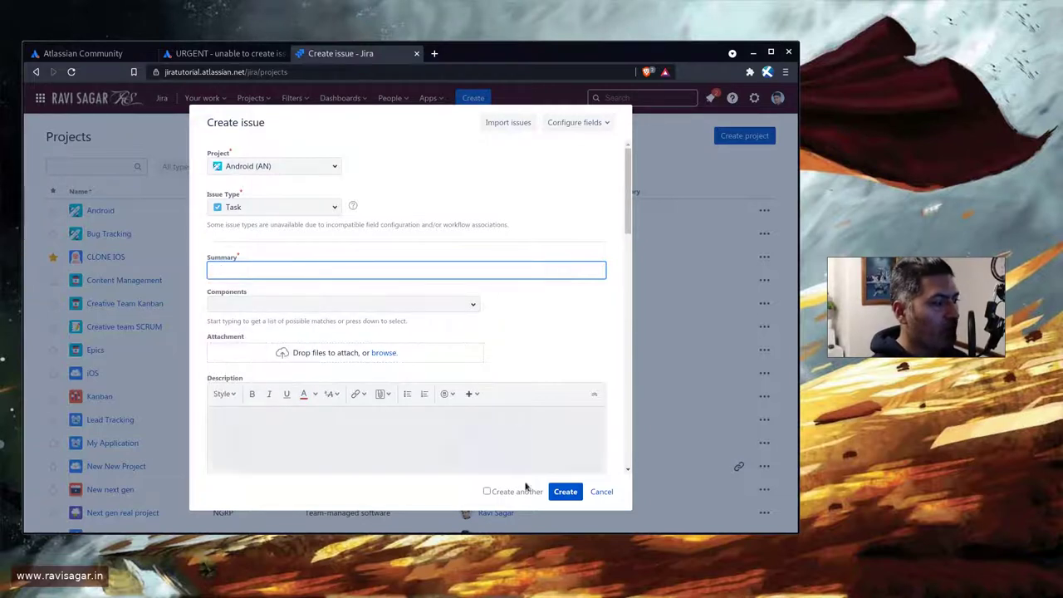
{"action": "left_click", "coordinate": [566, 491]}
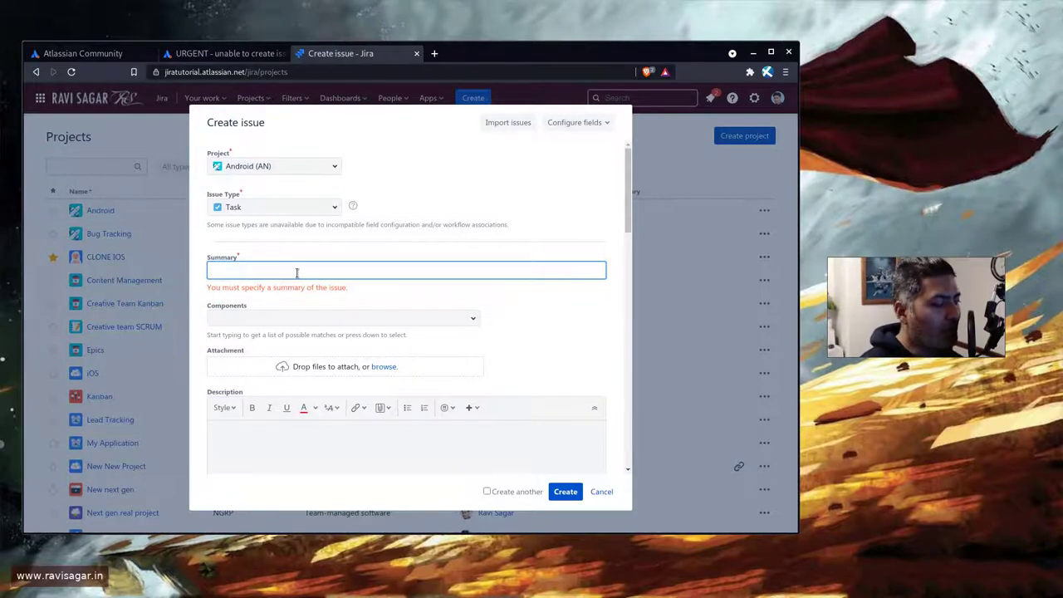
- Create the Android Task titled 'Test' and open the new issue AN-276
{"action": "type", "text": "Test"}
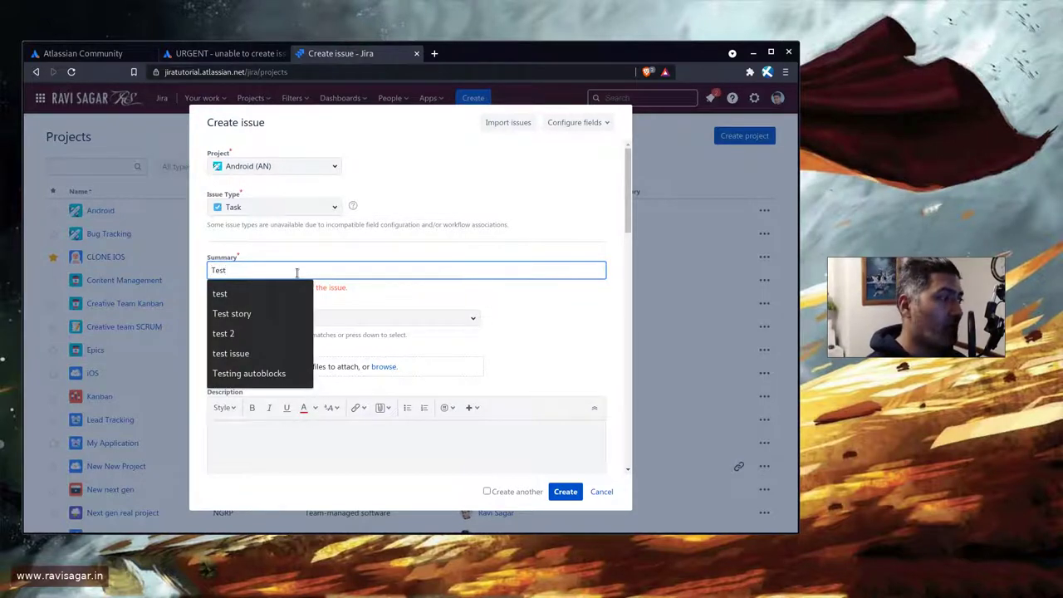
{"action": "left_click", "coordinate": [551, 208]}
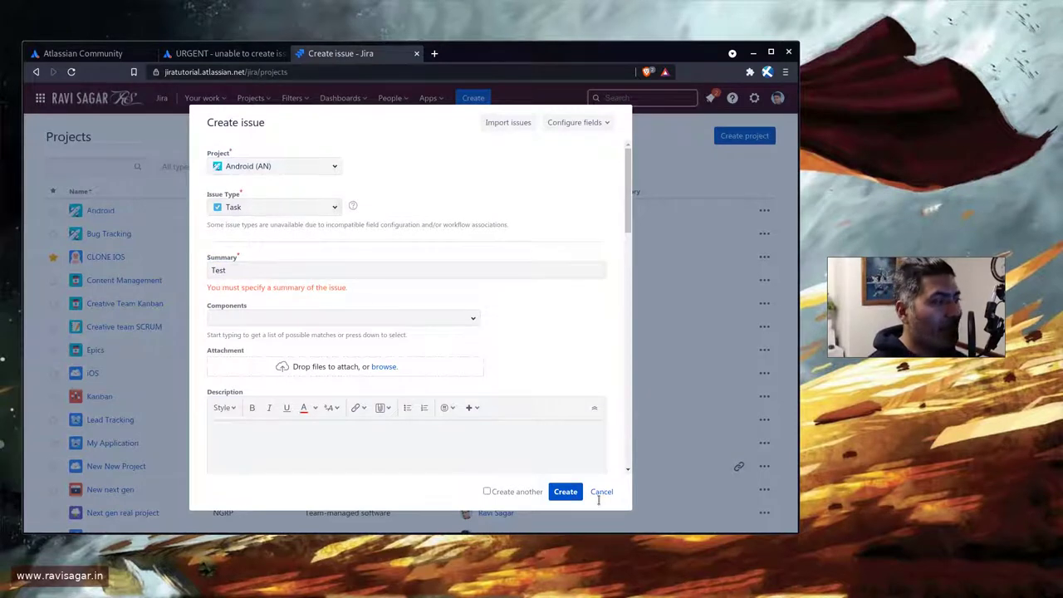
{"action": "left_click", "coordinate": [566, 494]}
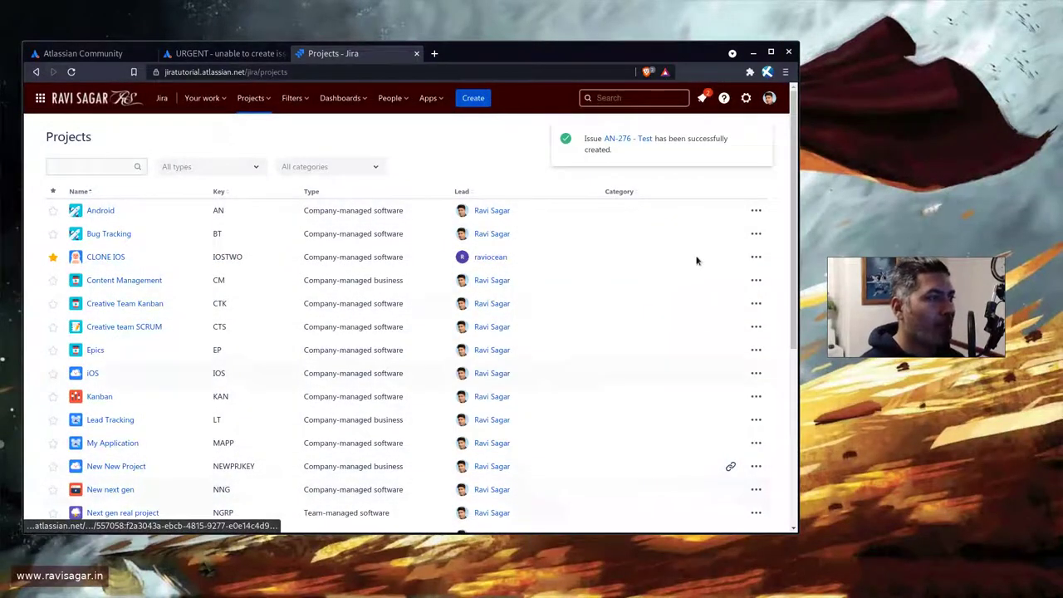
{"action": "left_click", "coordinate": [621, 138]}
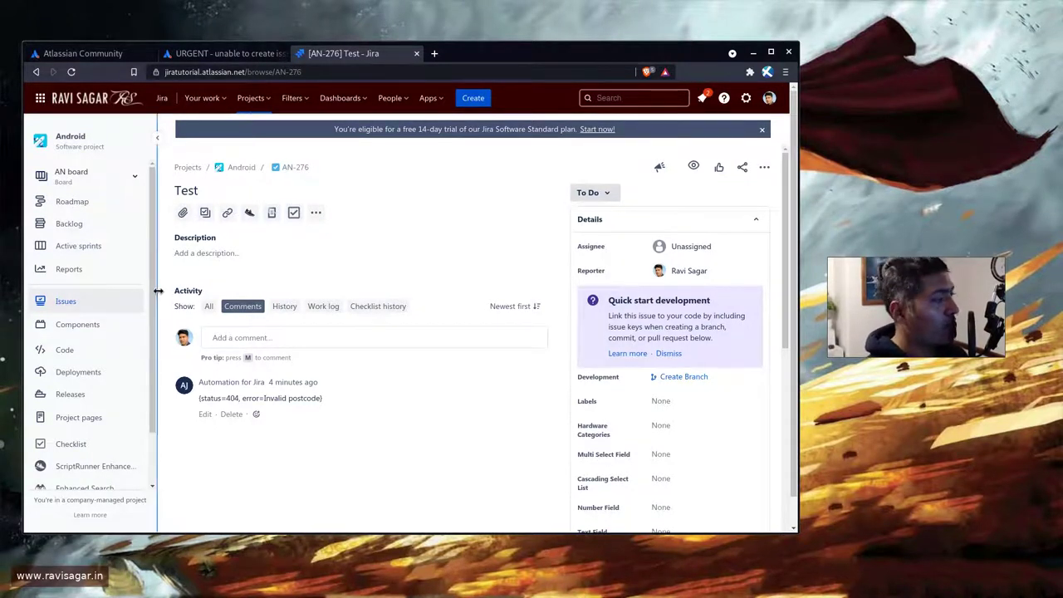
- Check the available issue types in a new Create issue form, keep Task, and cancel it
{"action": "left_click", "coordinate": [472, 98]}
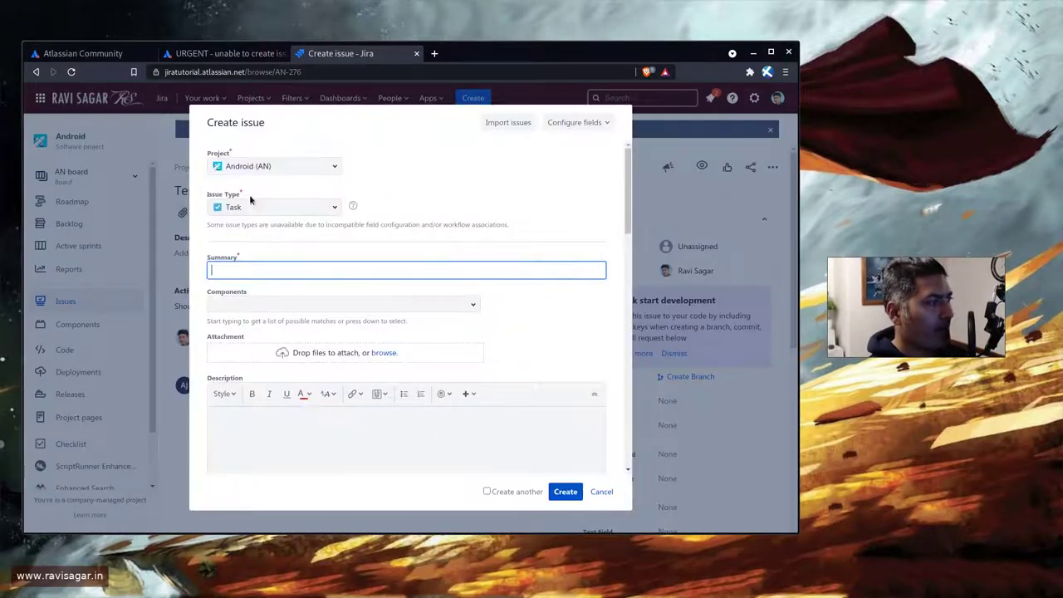
{"action": "left_click", "coordinate": [266, 207]}
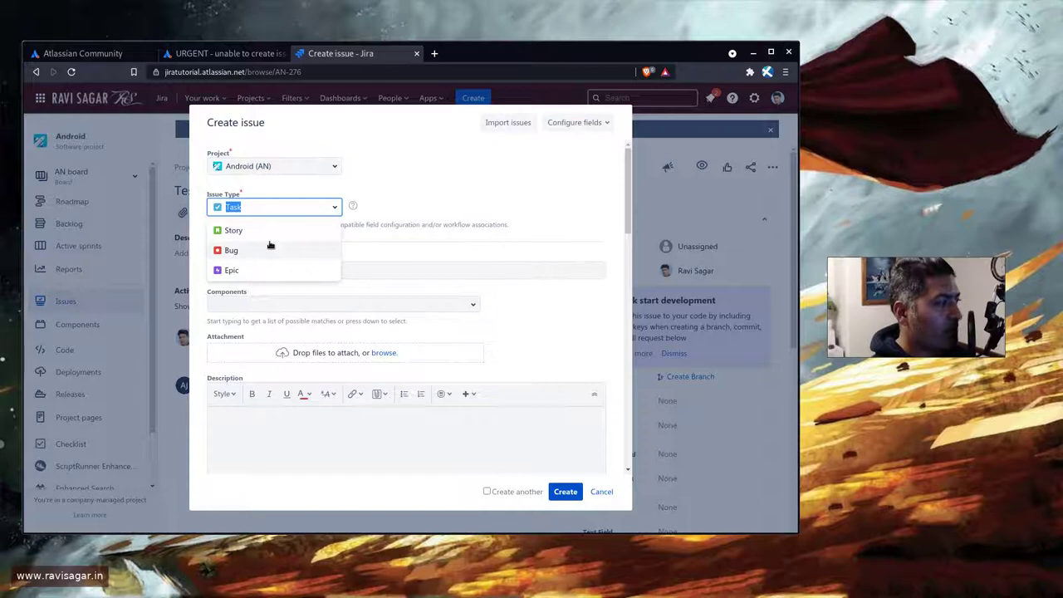
{"action": "left_click", "coordinate": [615, 498]}
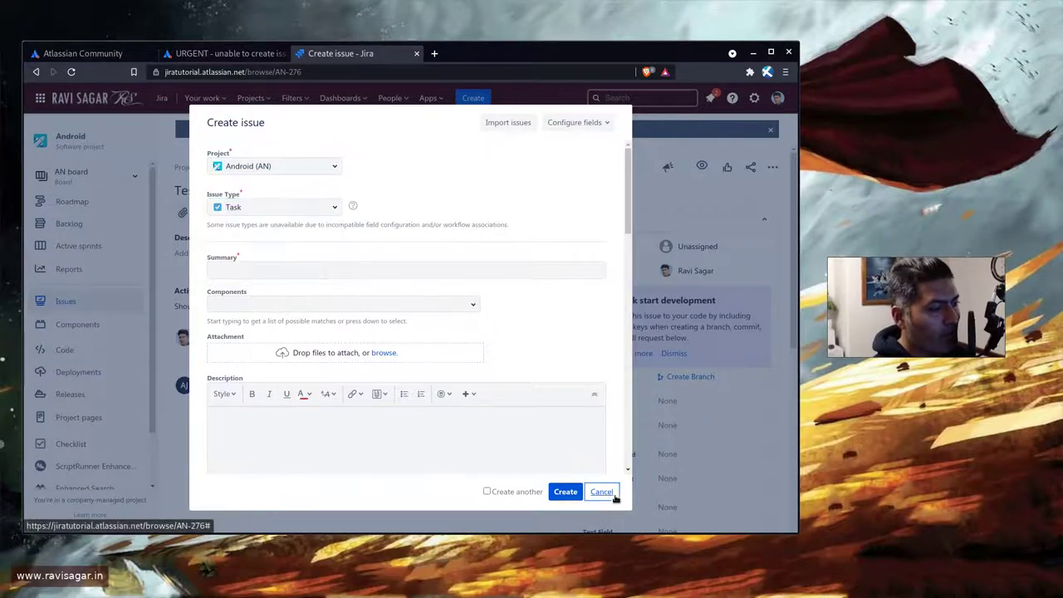
{"action": "left_click", "coordinate": [602, 492]}
{"action": "scroll", "coordinate": [46, 420], "scroll_direction": "down", "scroll_amount": 2}
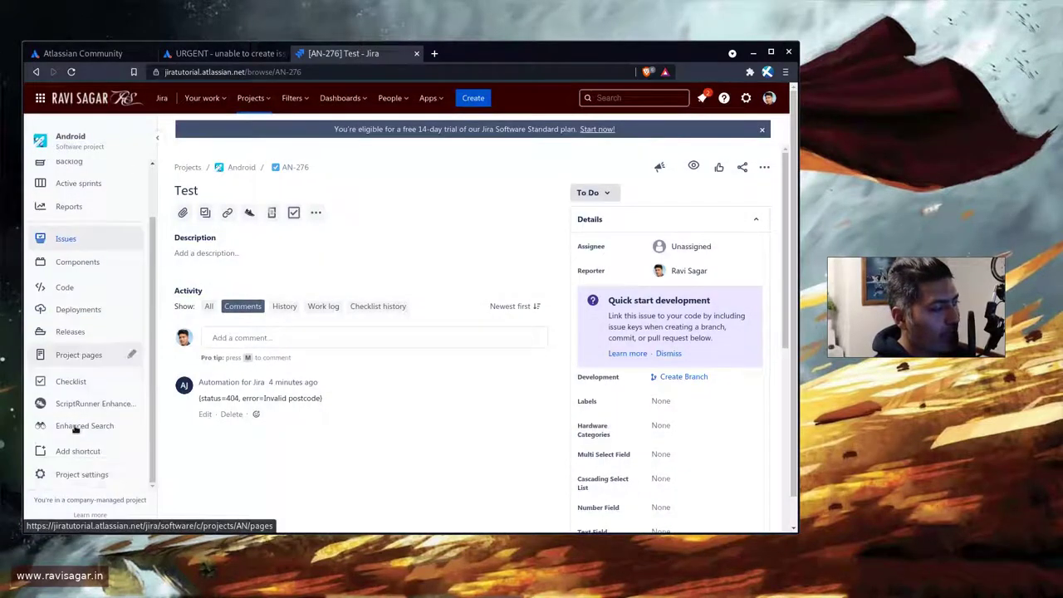
- Go to the Android project's Screens settings
{"action": "left_click", "coordinate": [83, 479]}
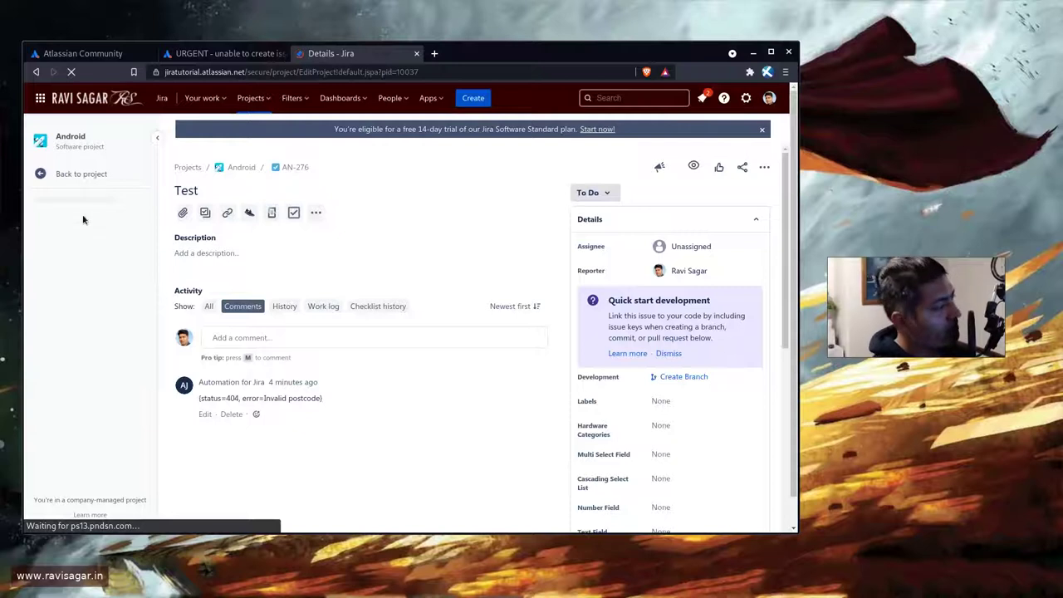
{"action": "scroll", "coordinate": [94, 262], "scroll_direction": "down", "scroll_amount": 2}
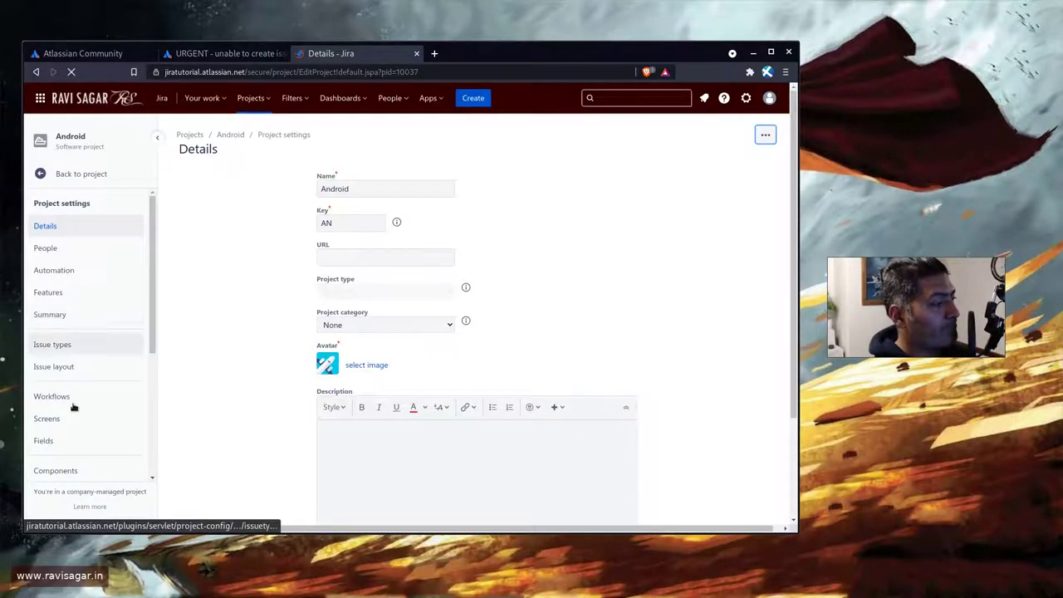
{"action": "left_click", "coordinate": [69, 421]}
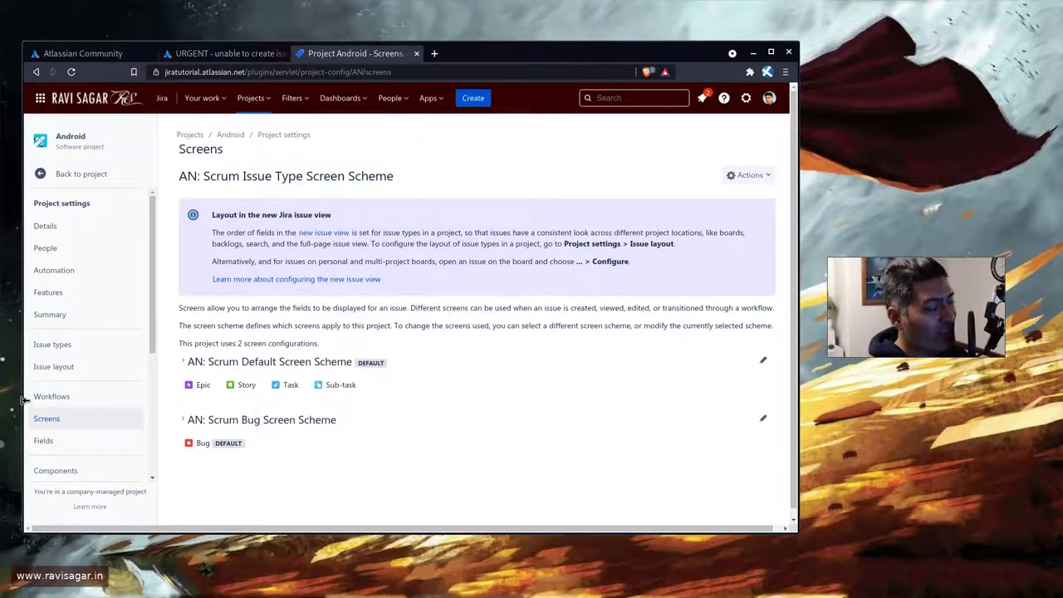
- Expand AN: Scrum Default and AN: Scrum Bug screen schemes, then open AN: Scrum Default Issue Screen
{"action": "left_click", "coordinate": [288, 365]}
{"action": "scroll", "coordinate": [289, 368], "scroll_direction": "down", "scroll_amount": 1}
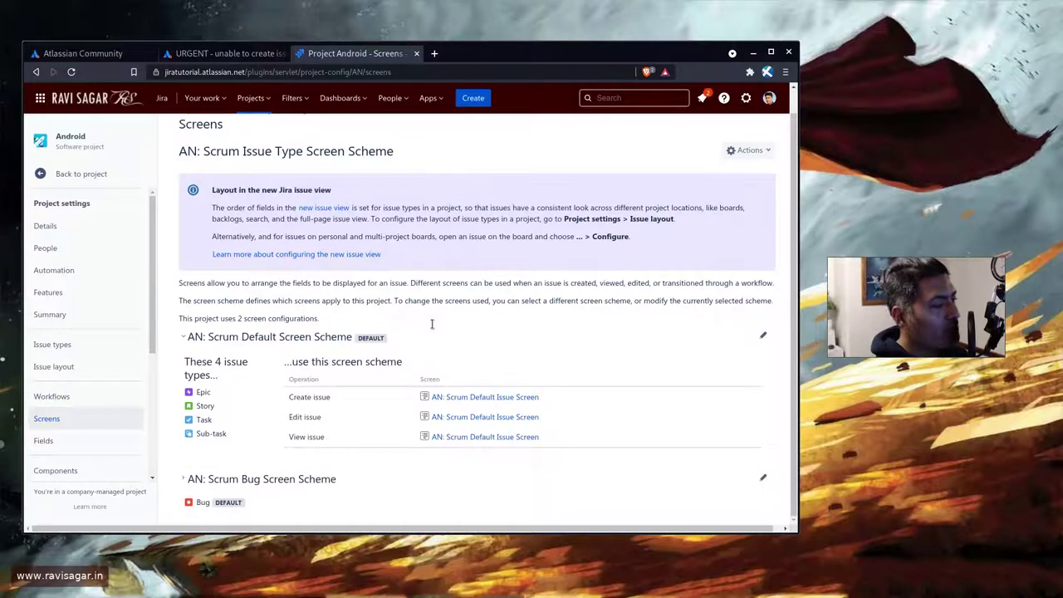
{"action": "left_click", "coordinate": [277, 480]}
{"action": "scroll", "coordinate": [557, 339], "scroll_direction": "down", "scroll_amount": 1}
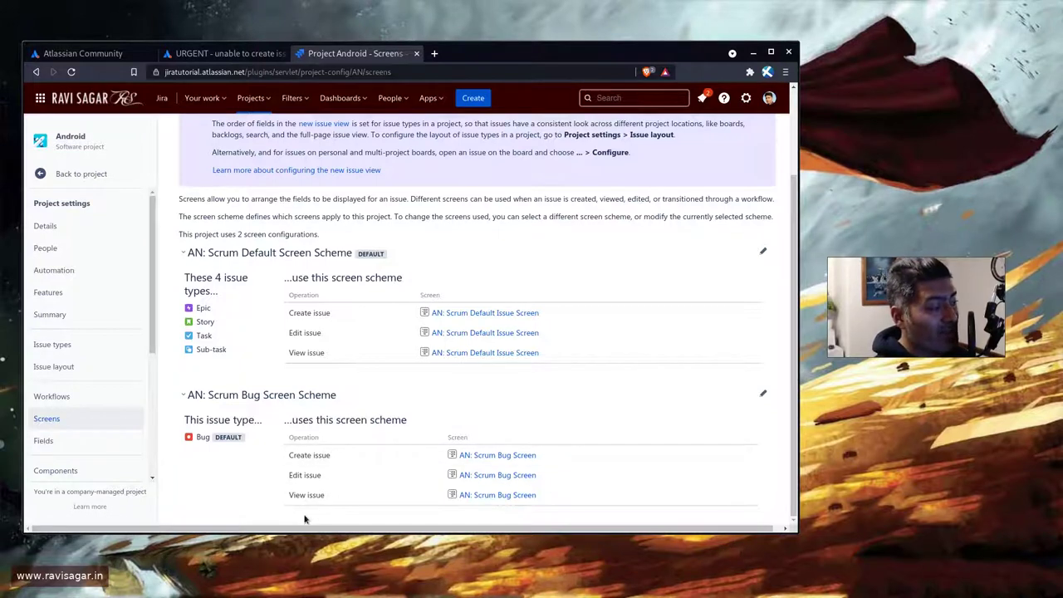
{"action": "left_click", "coordinate": [481, 314]}
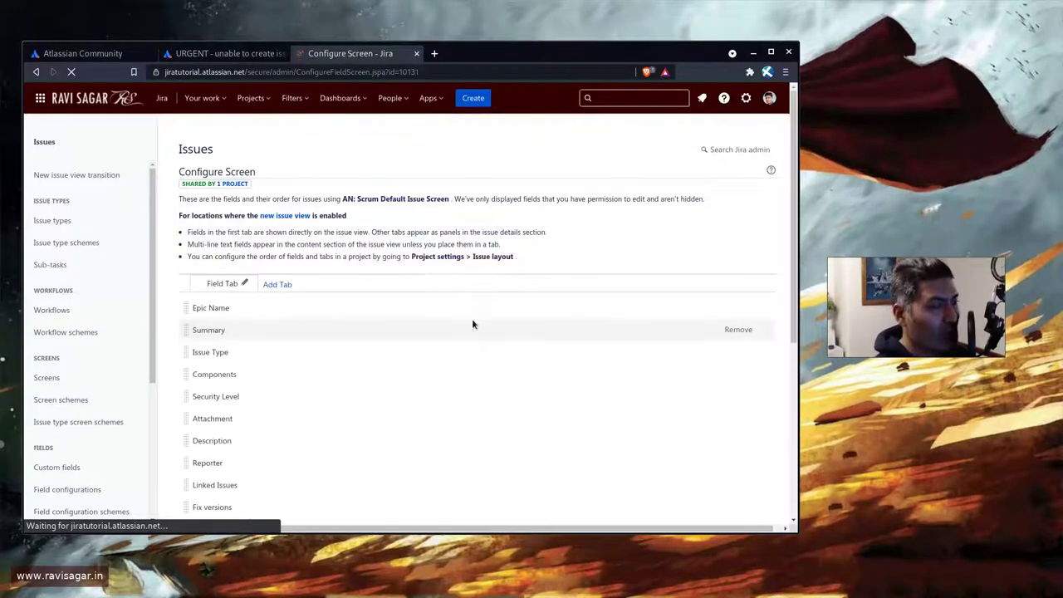
- Review the AN: Scrum Default Issue Screen field list, then return to the URGENT community question
{"action": "scroll", "coordinate": [473, 324], "scroll_direction": "down", "scroll_amount": 2}
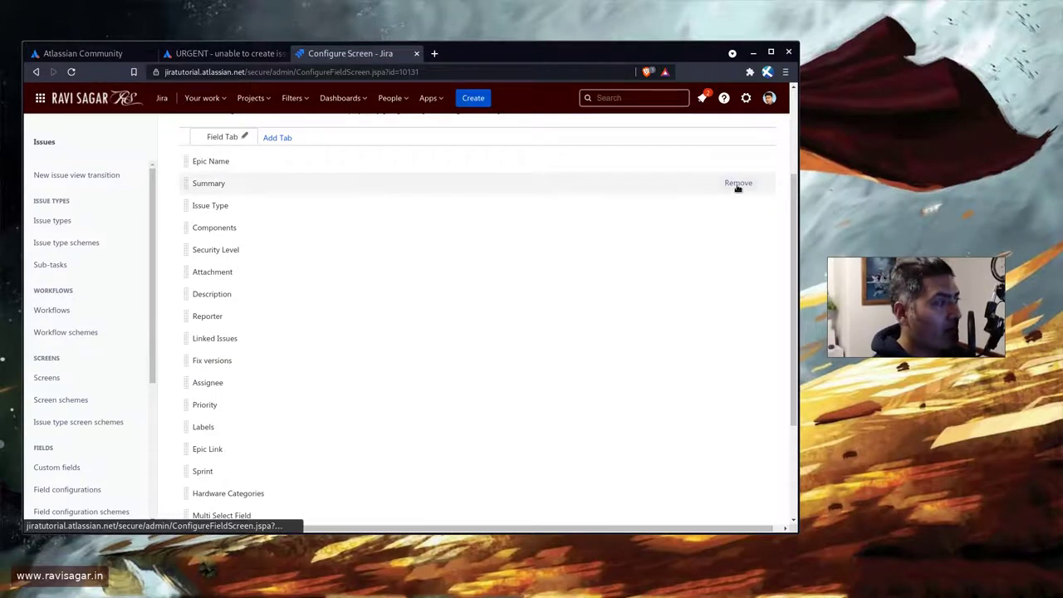
{"action": "scroll", "coordinate": [702, 248], "scroll_direction": "down", "scroll_amount": 2}
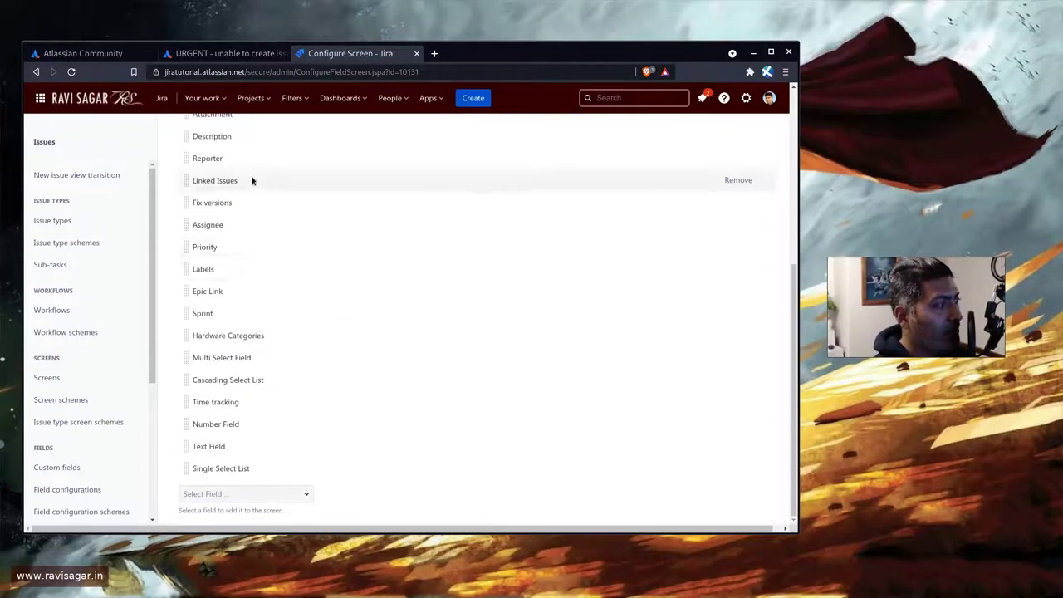
{"action": "left_click", "coordinate": [192, 53]}
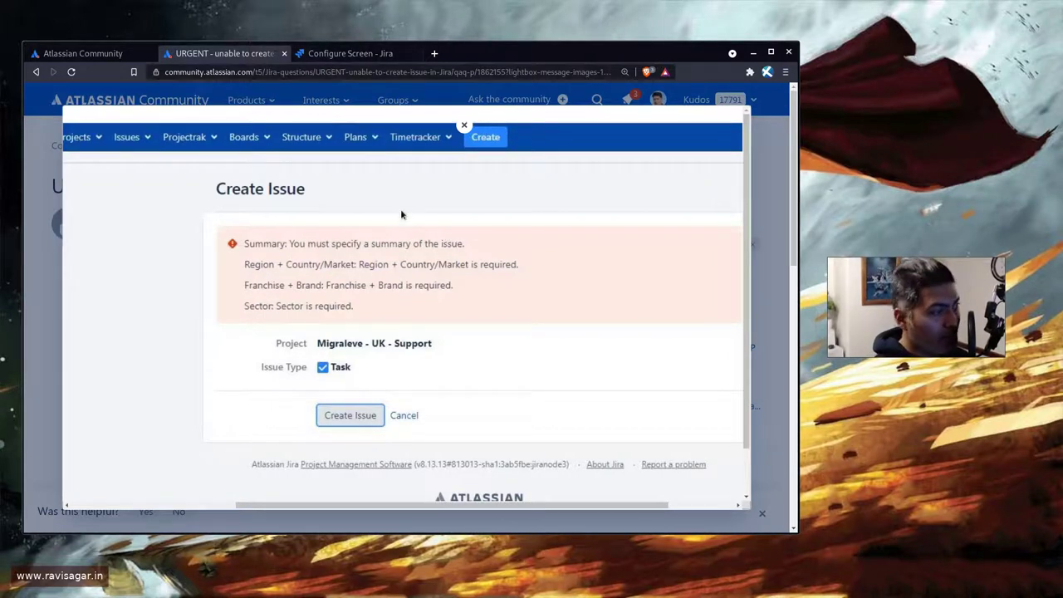
- Pan around the enlarged Create Issue error screenshot, then close it to show the question's post
{"action": "scroll", "coordinate": [516, 416], "scroll_direction": "down", "scroll_amount": 1}
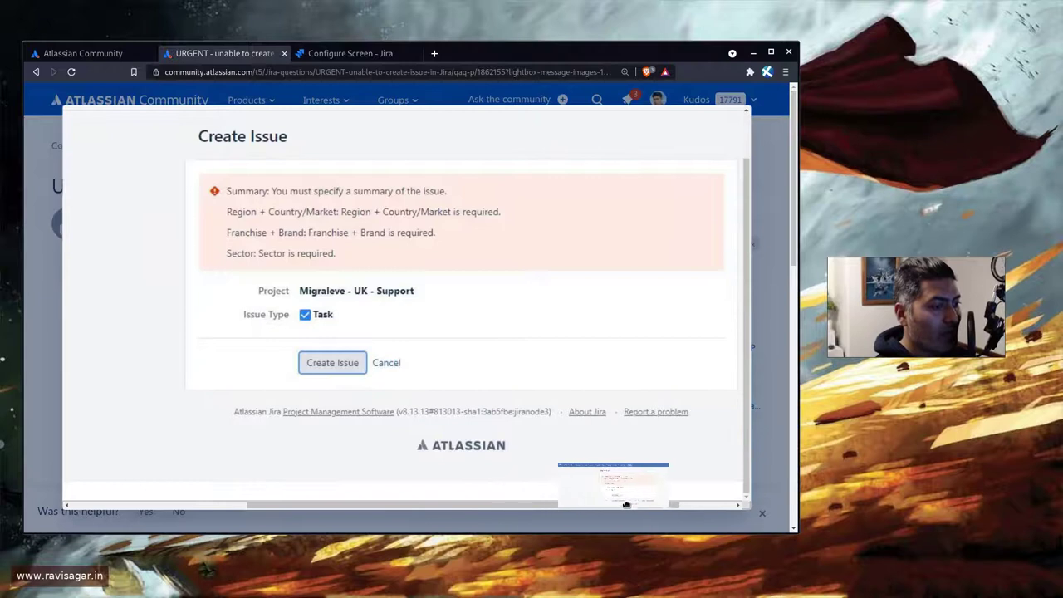
{"action": "scroll", "coordinate": [584, 368], "scroll_direction": "right", "scroll_amount": 2}
{"action": "scroll", "coordinate": [584, 368], "scroll_direction": "up", "scroll_amount": 1}
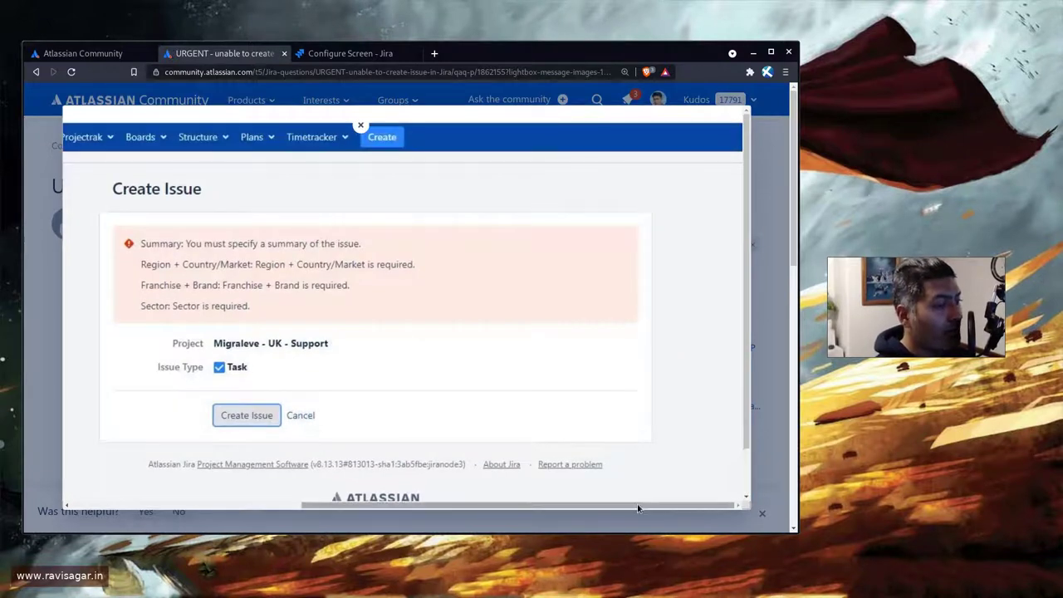
{"action": "left_click_drag", "start_coordinate": [638, 508], "coordinate": [445, 509]}
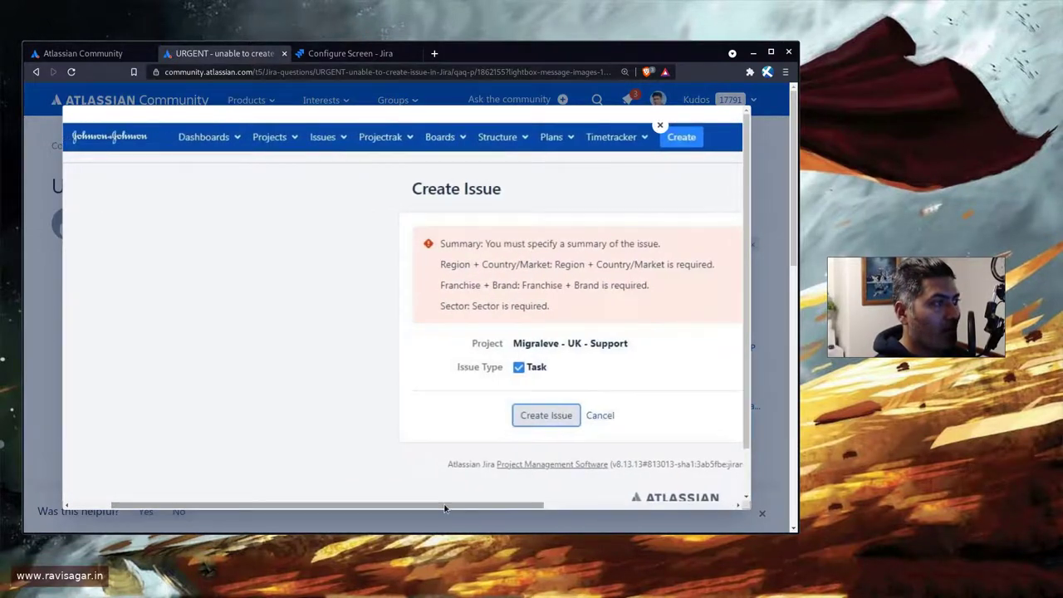
{"action": "left_click", "coordinate": [389, 428]}
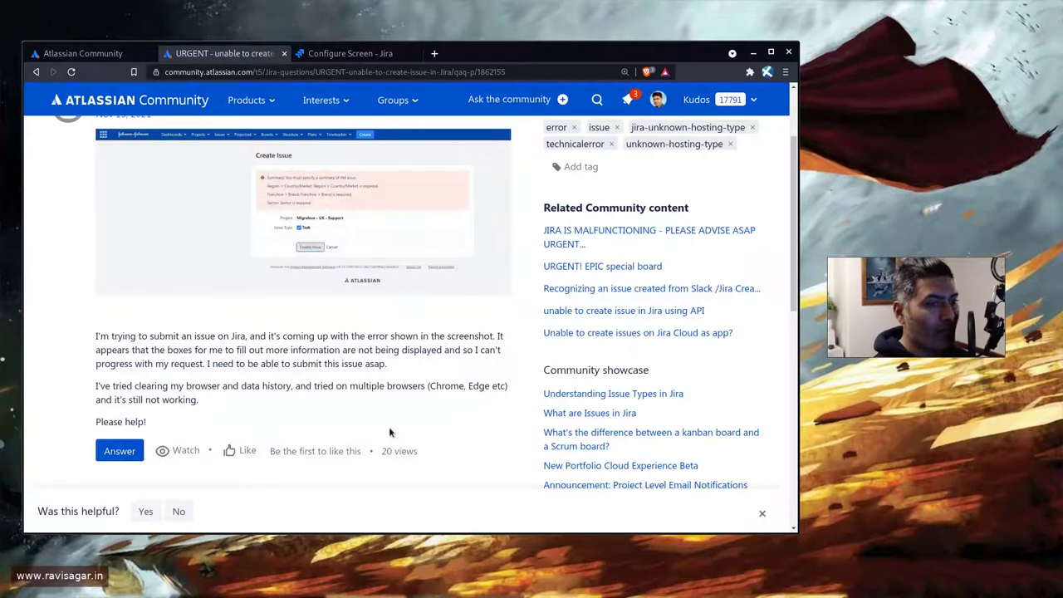